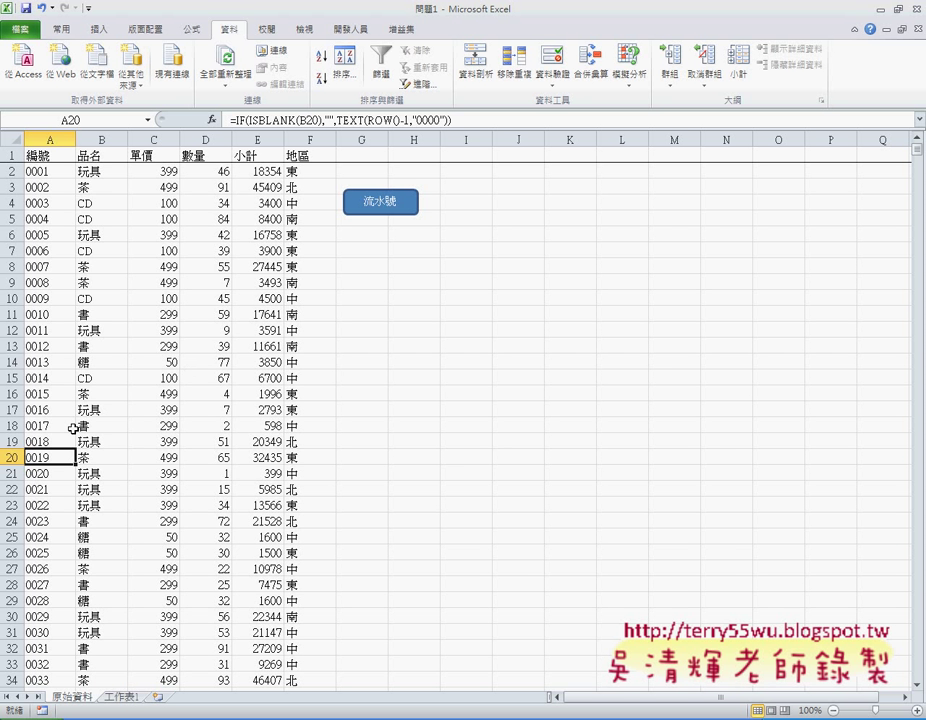
# - Jump to the last record (serial 1239, row 1240) and select the blank cells B1241:F1241
pyautogui.hotkey('ctrl', 'Down')
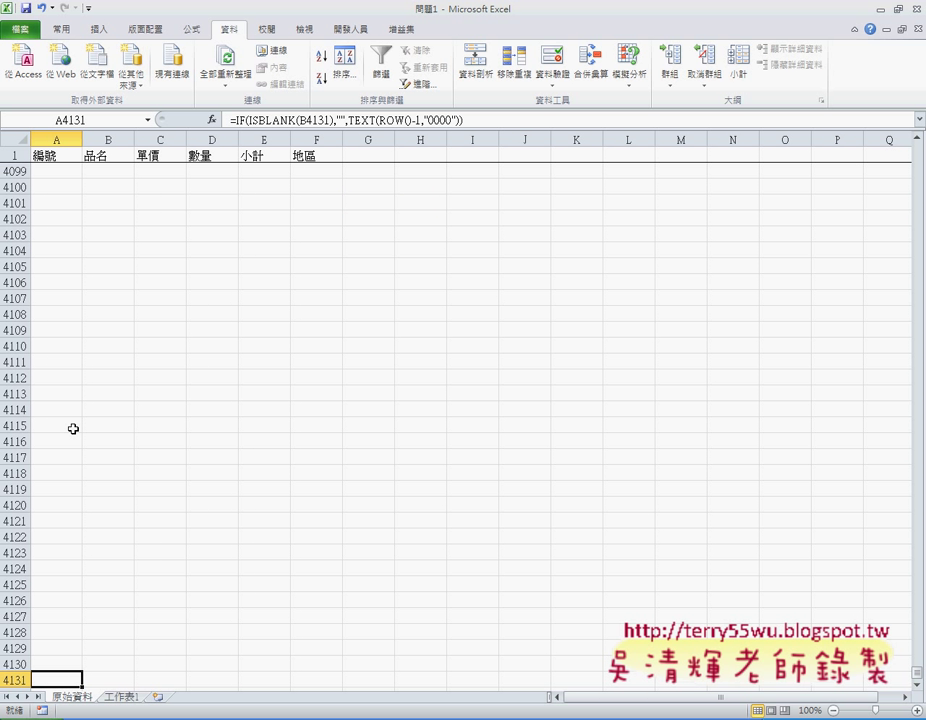
pyautogui.press('Right')
pyautogui.hotkey('ctrl', 'Up')
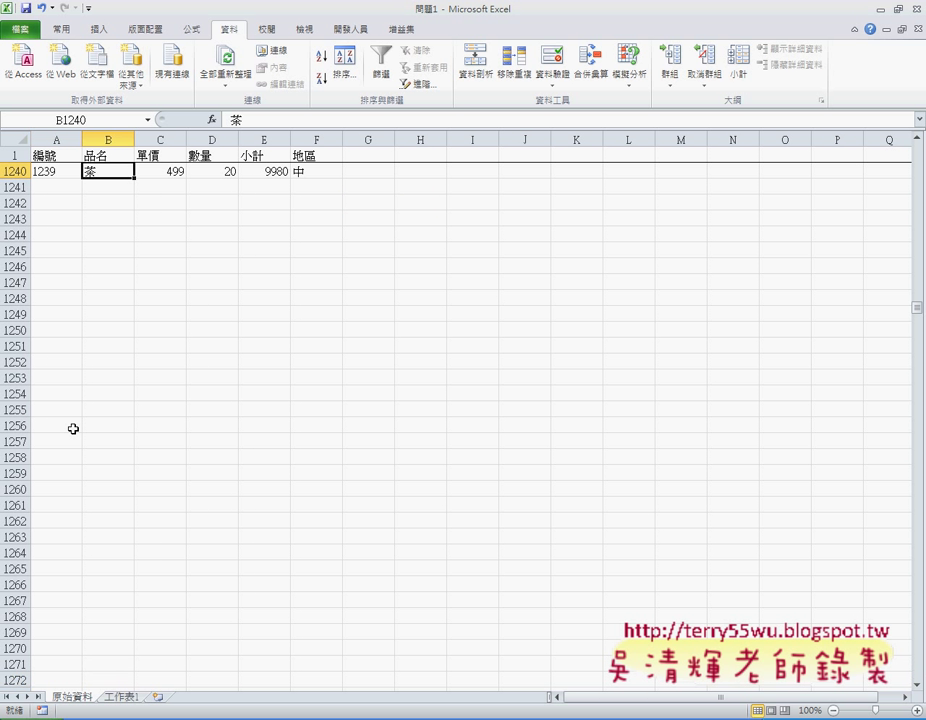
pyautogui.scroll(4, 85, 424)
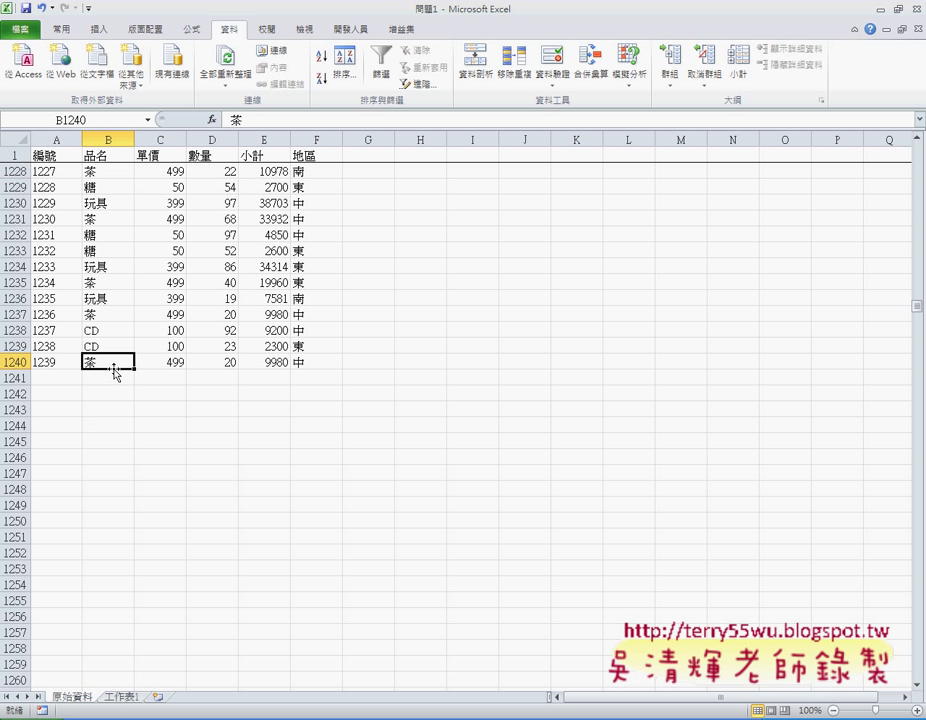
pyautogui.moveTo(110, 377); pyautogui.dragTo(300, 379)
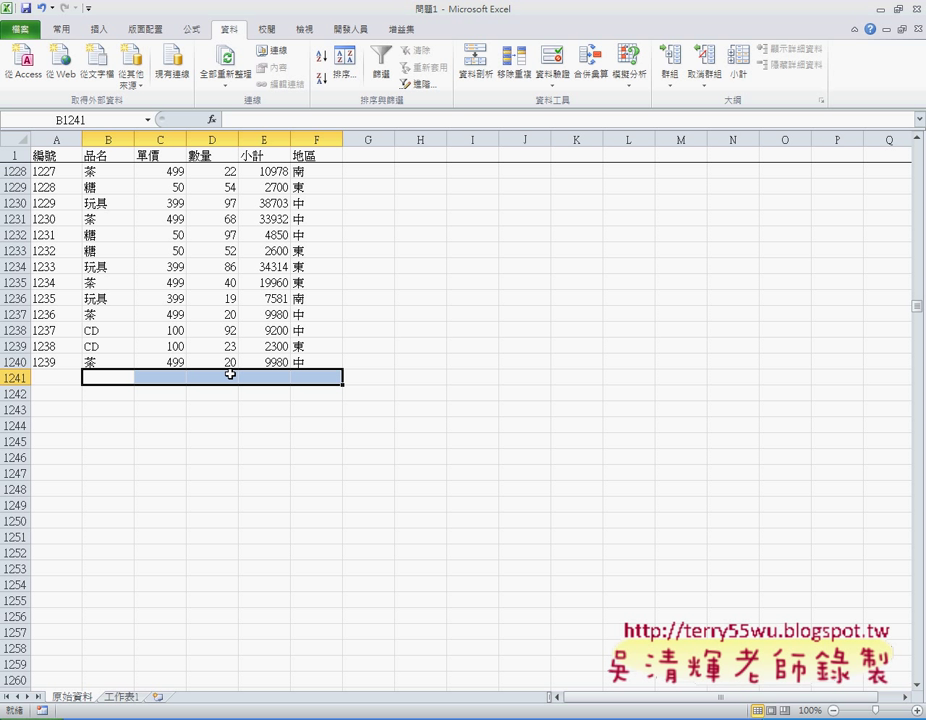
pyautogui.click(50, 378)
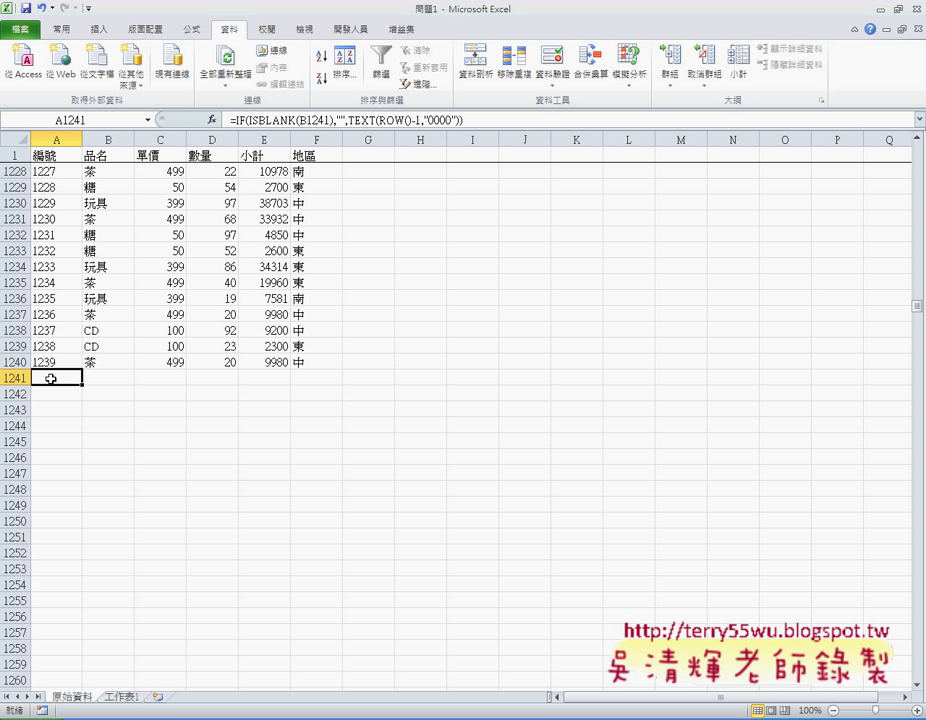
pyautogui.moveTo(107, 392); pyautogui.dragTo(304, 391)
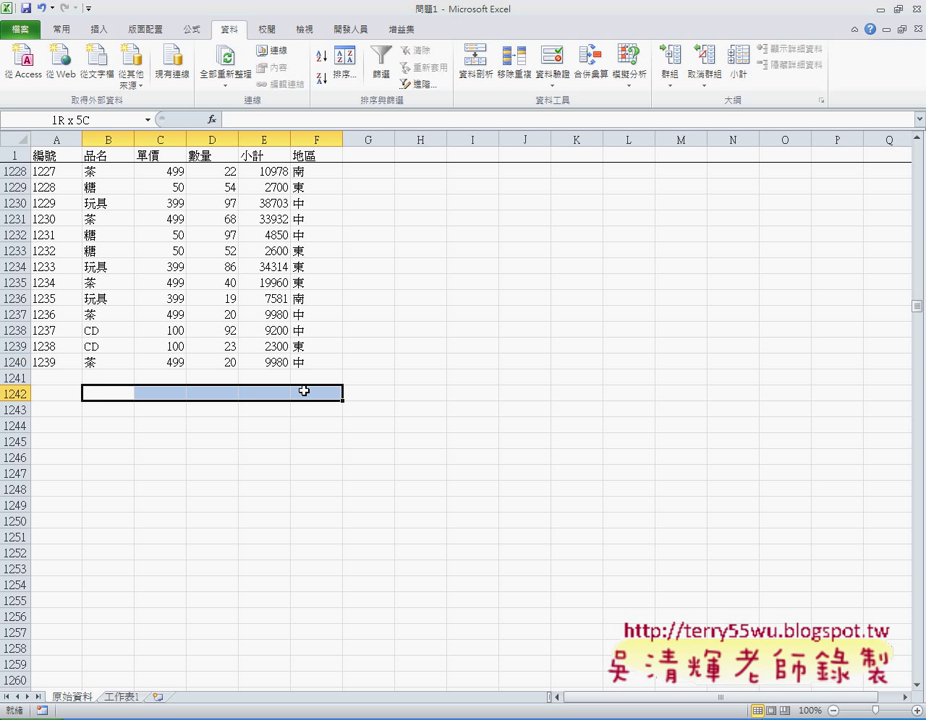
pyautogui.moveTo(128, 409); pyautogui.dragTo(304, 409)
pyautogui.moveTo(128, 425); pyautogui.dragTo(300, 425)
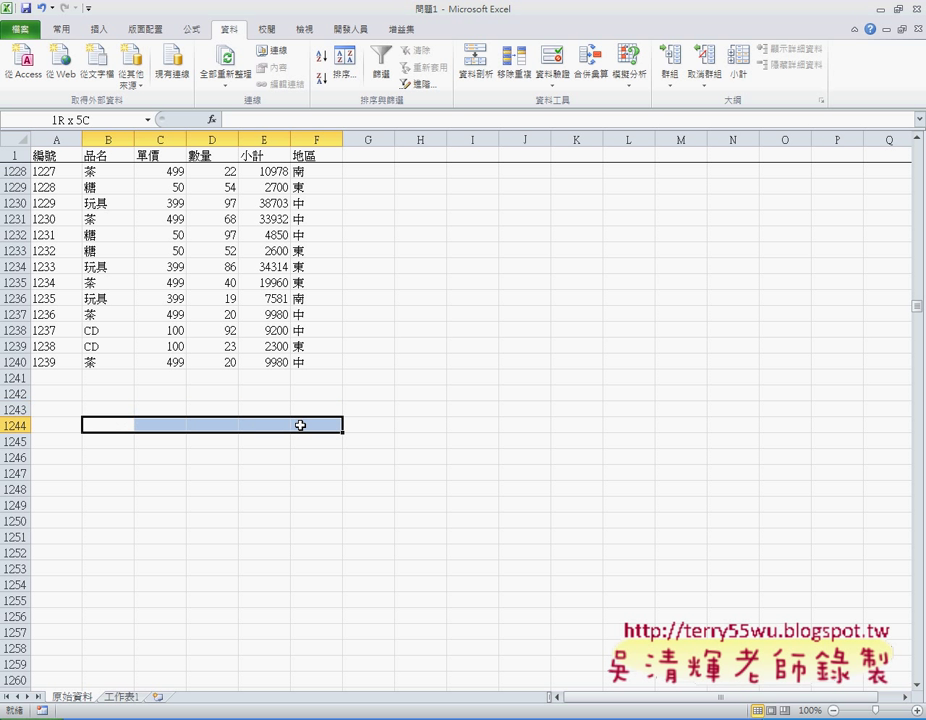
pyautogui.click(303, 364)
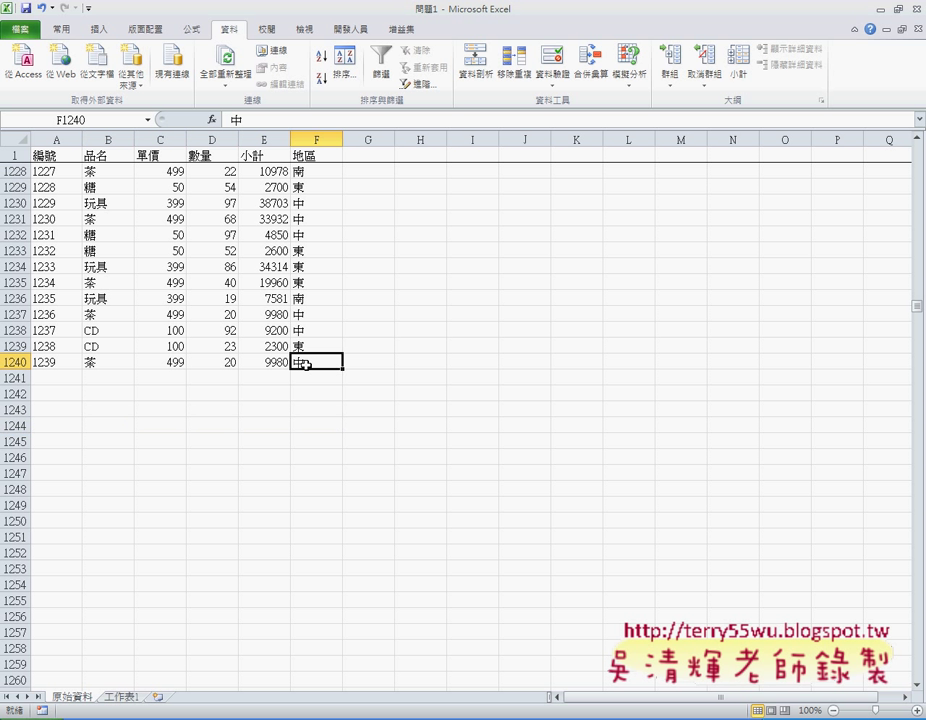
pyautogui.moveTo(303, 364); pyautogui.dragTo(62, 287)
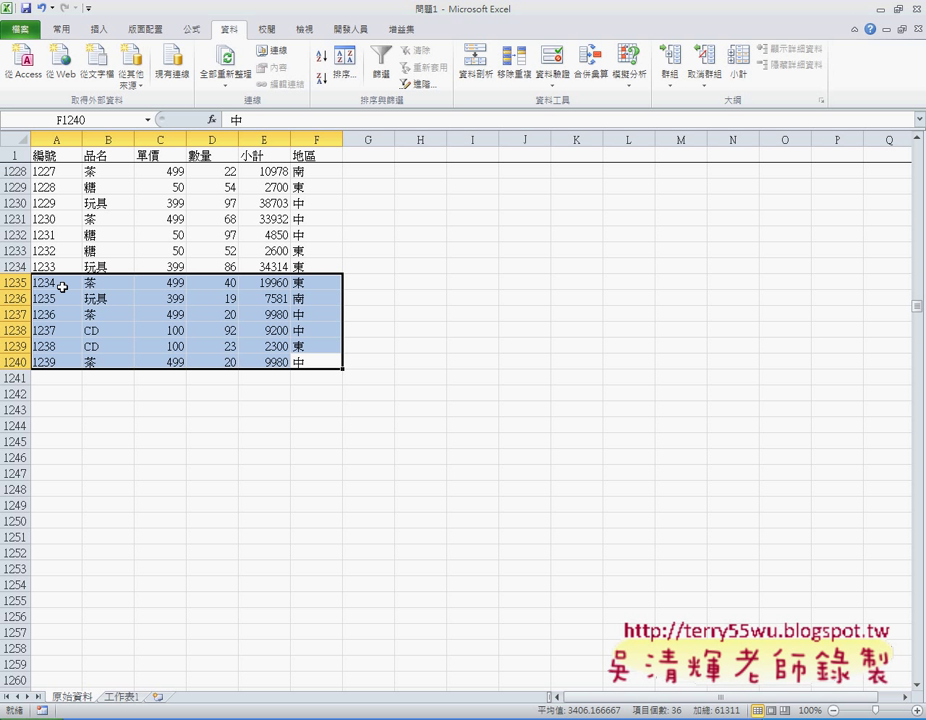
# - Launch Visual Basic for 問題1.xlsm from the 開發人員 (Developer) tab
pyautogui.click(347, 30)
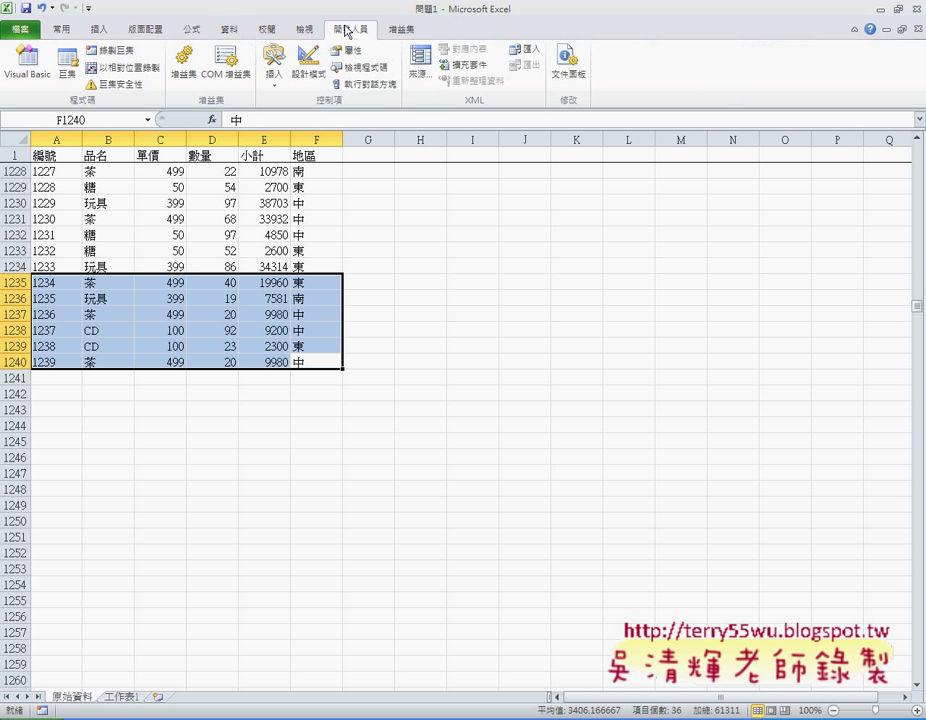
pyautogui.click(28, 80)
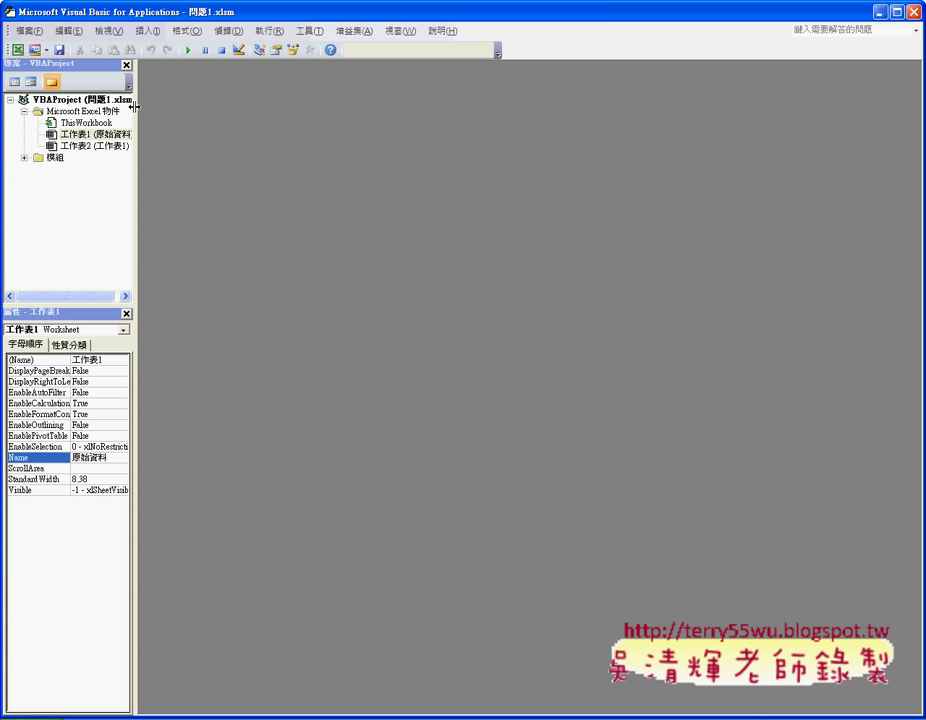
# - Widen the Project Explorer, select the VBAProject root node, and place the editor beside the sheet
pyautogui.moveTo(133, 106); pyautogui.dragTo(161, 103)
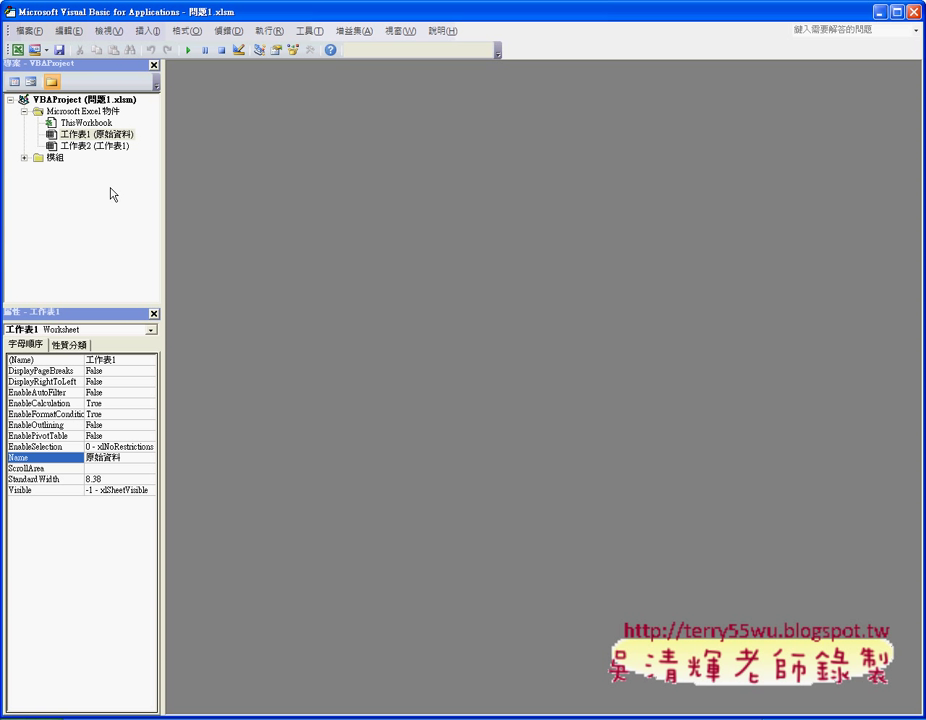
pyautogui.click(88, 100)
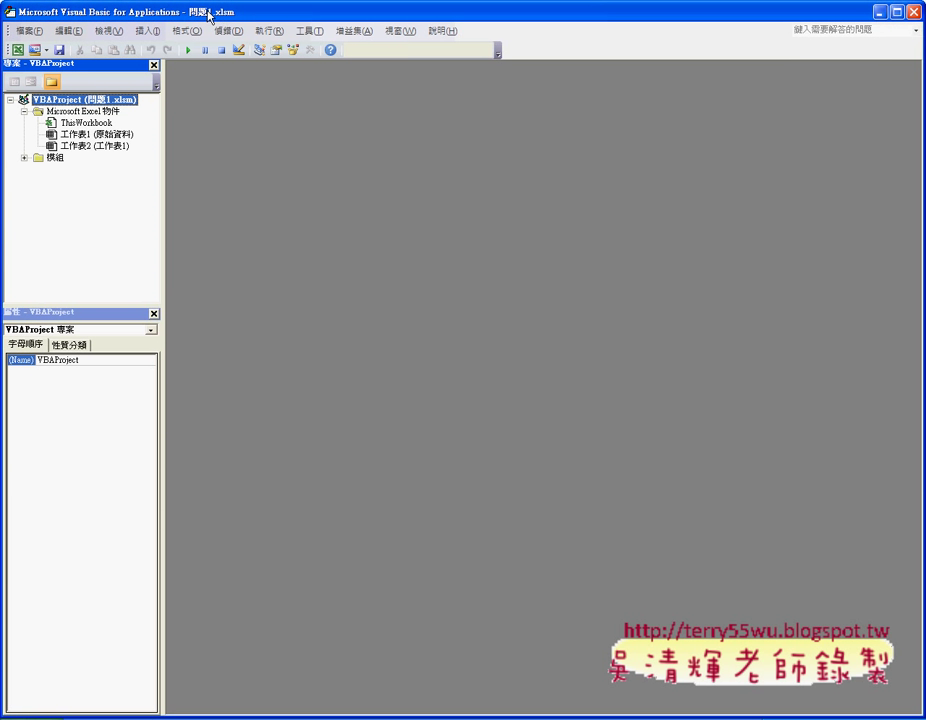
pyautogui.moveTo(210, 15); pyautogui.dragTo(553, 17)
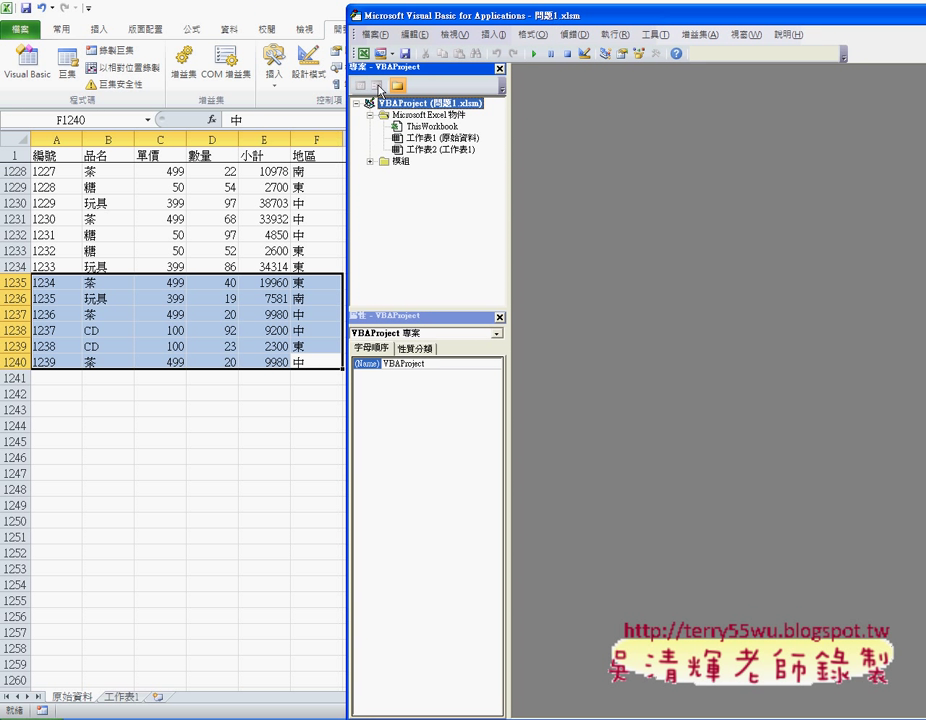